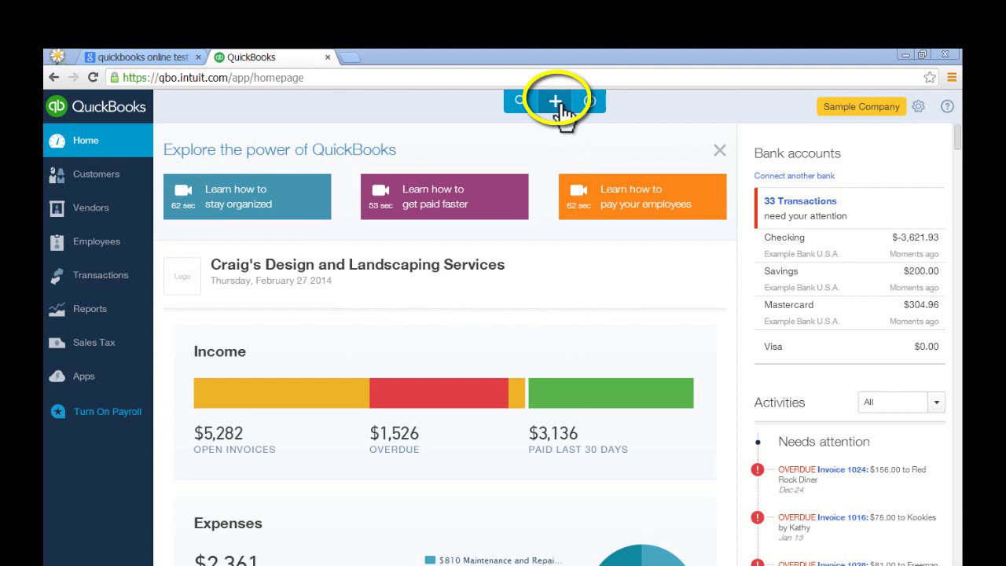
- Expand the Create menu to list every transaction type under Customers, Vendors, Employees and Other
click(556, 102)
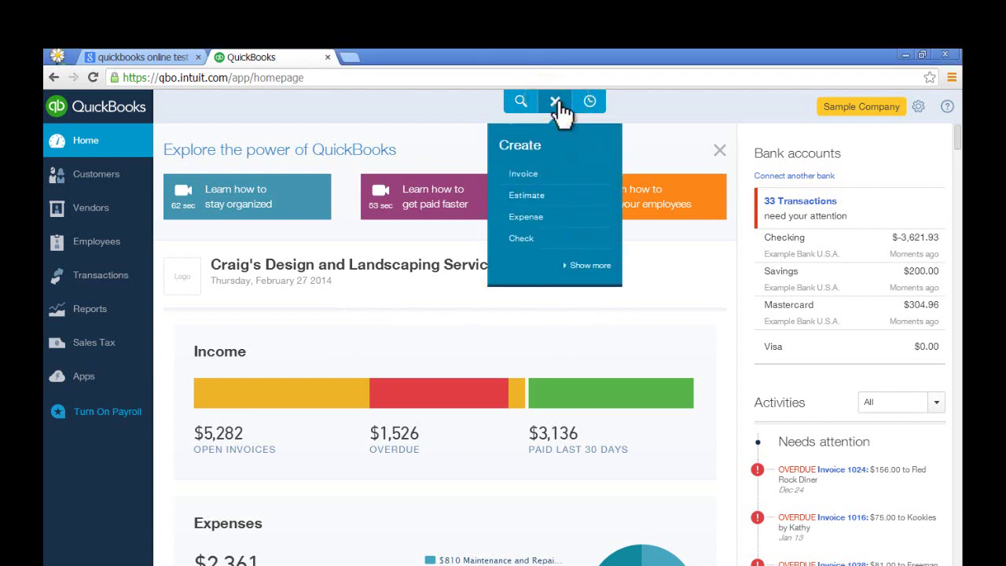
click(587, 268)
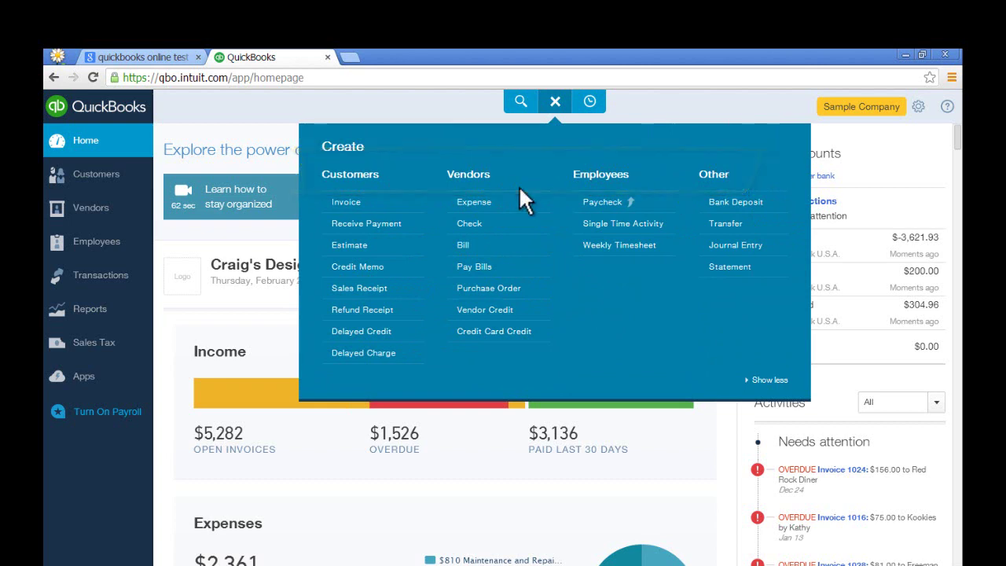
- Open a blank customer invoice, then close it without saving
click(347, 206)
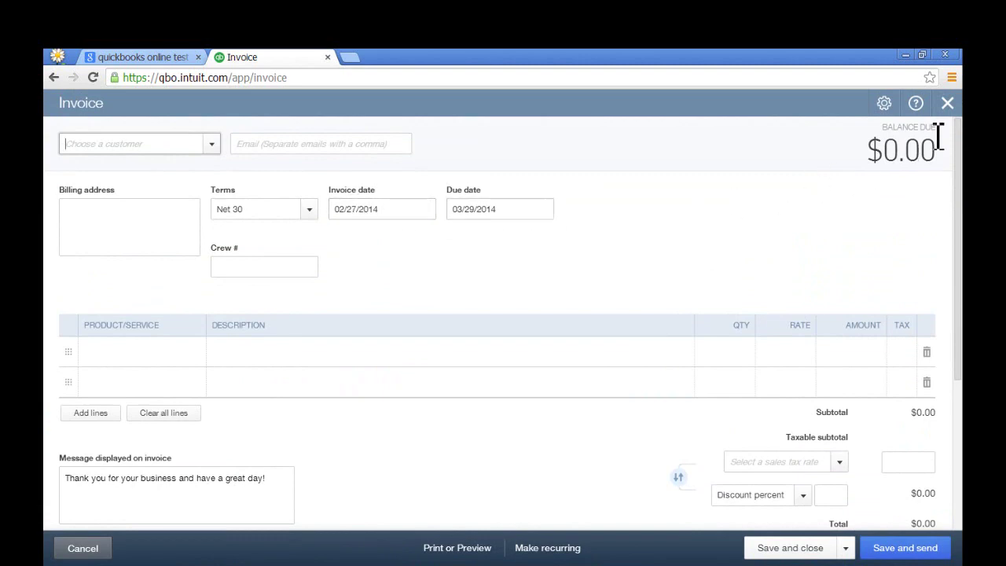
click(949, 107)
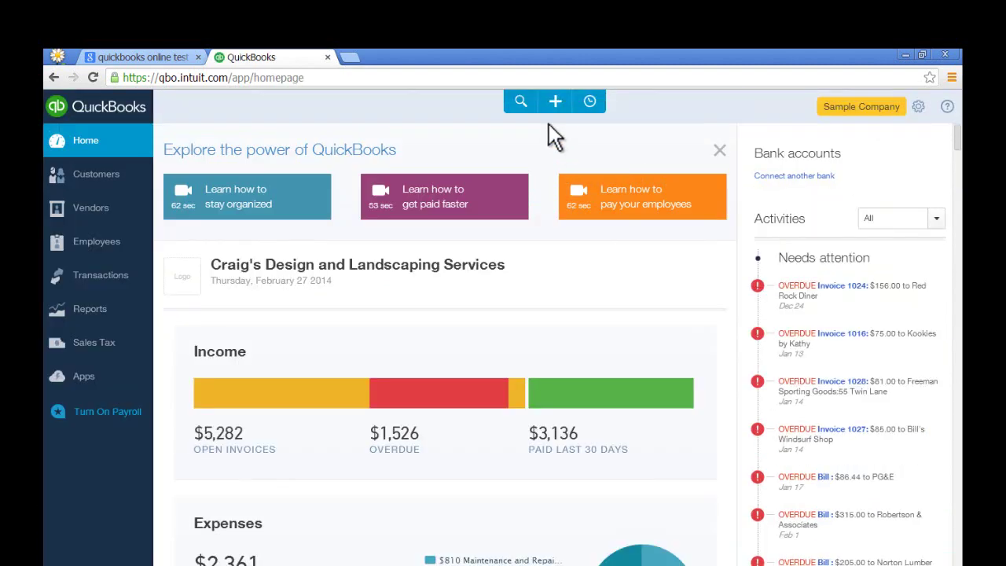
click(554, 105)
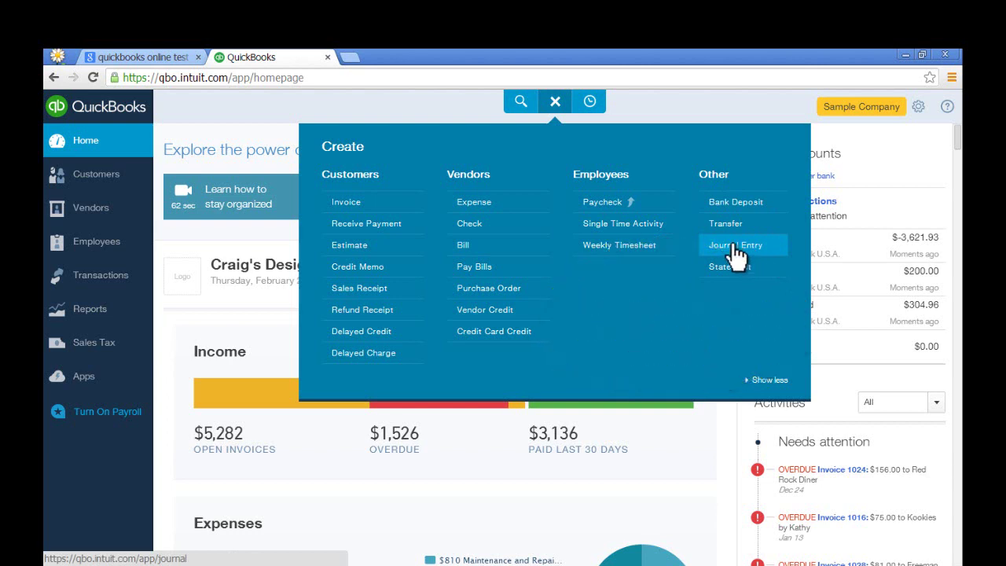
click(555, 103)
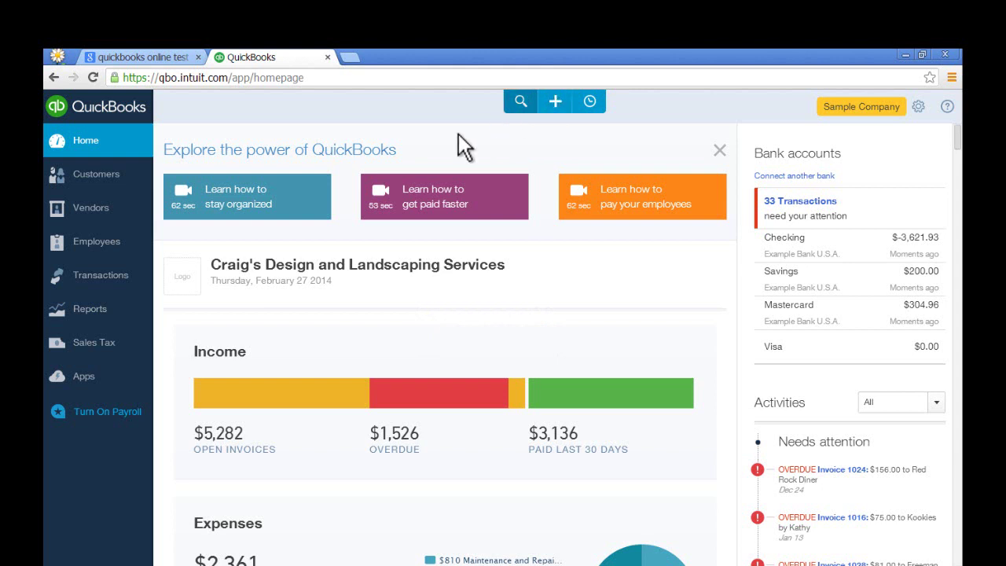
- Go to Transactions > Banking to view the Example Bank U.S.A. accounts
click(124, 283)
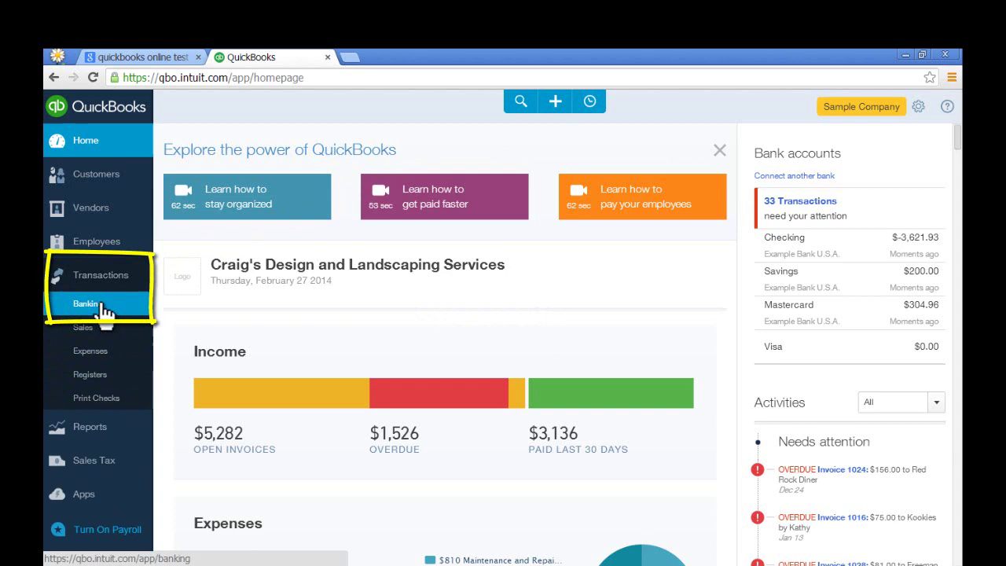
click(105, 311)
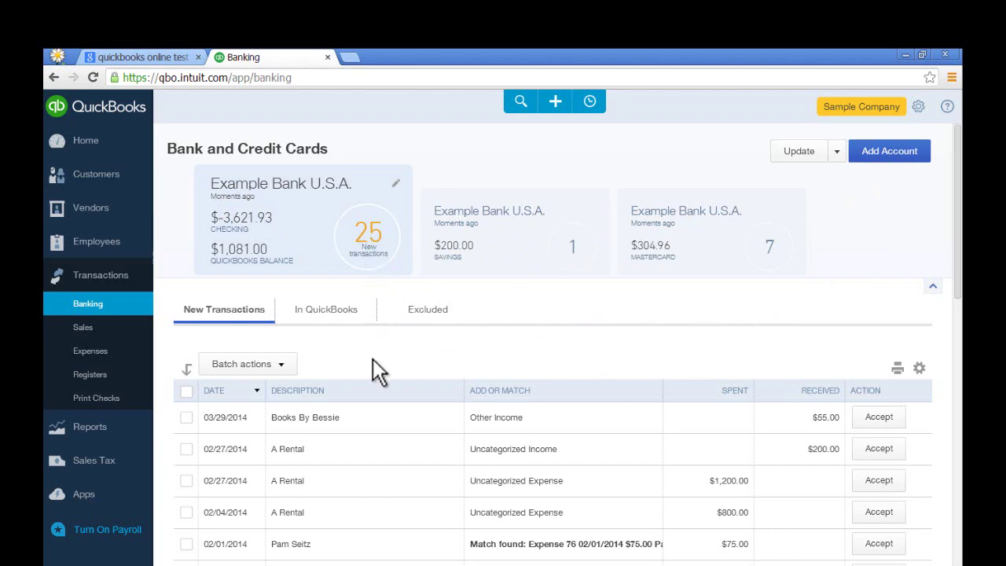
- Accept the 03/29/2014 Books By Bessie $55.00 deposit as Other Income
scroll(373, 359, down, 1)
scroll(372, 358, down, 2)
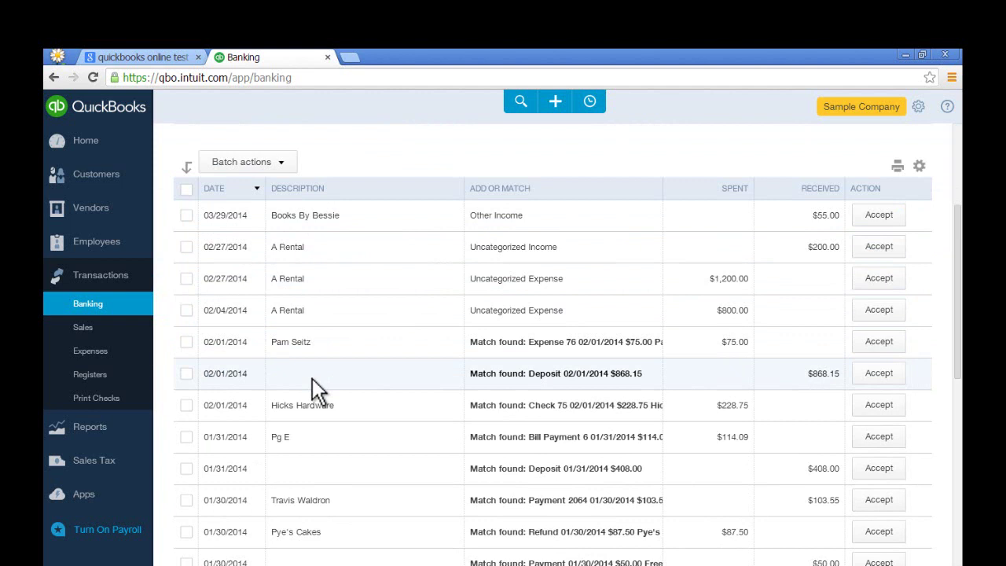
click(186, 215)
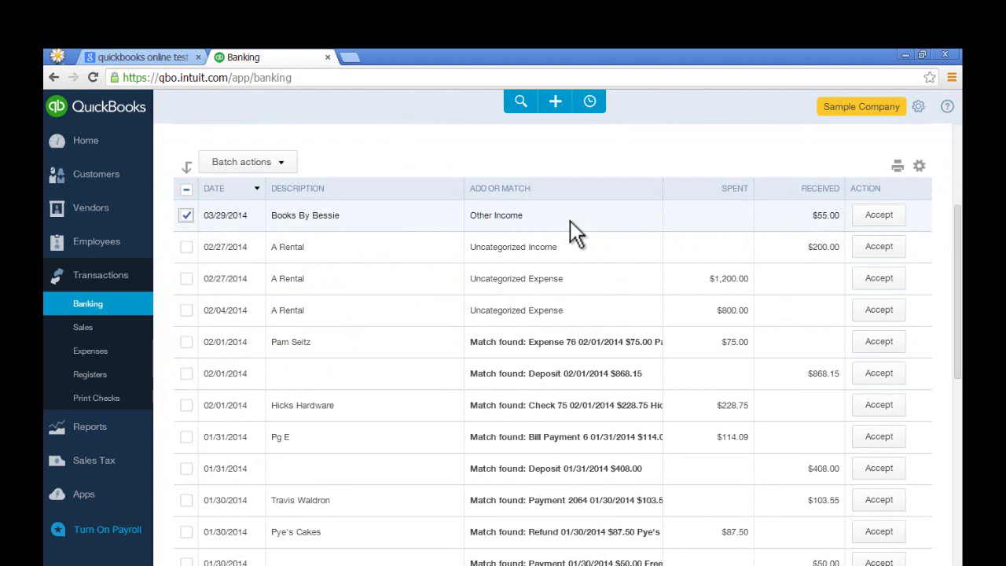
click(874, 216)
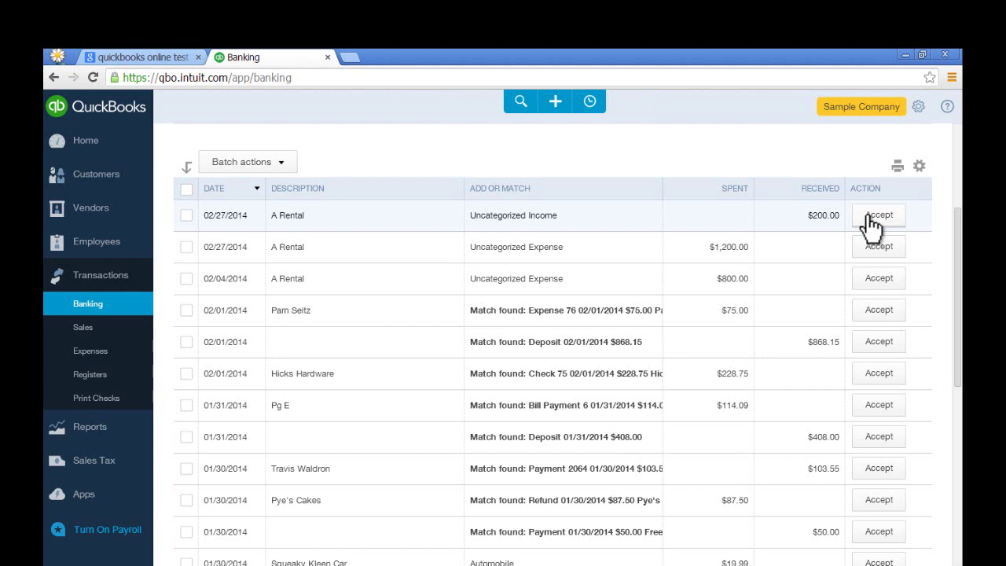
- Reload the Banking page, now showing 24 new checking transactions and a $1,136.00 balance
click(555, 102)
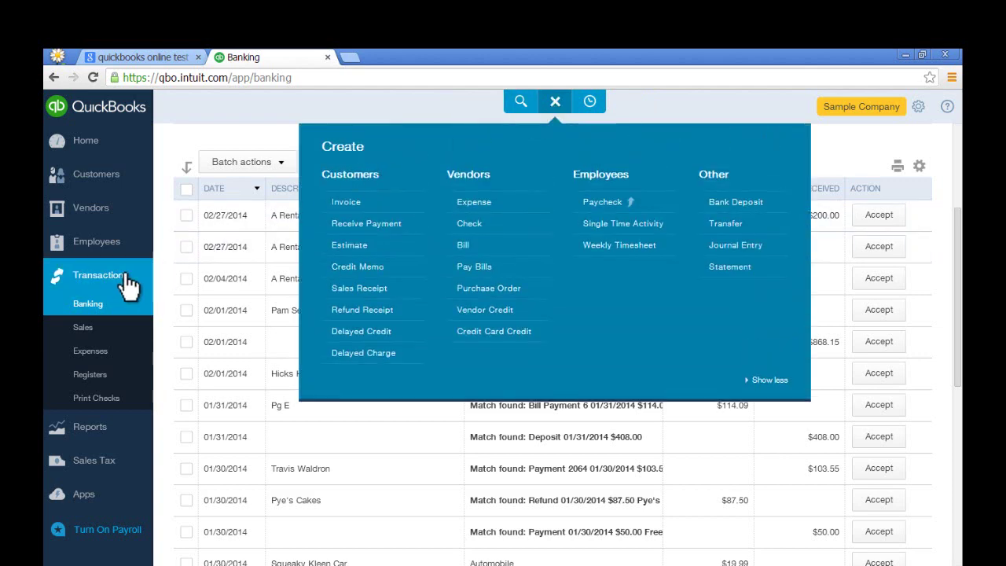
click(103, 305)
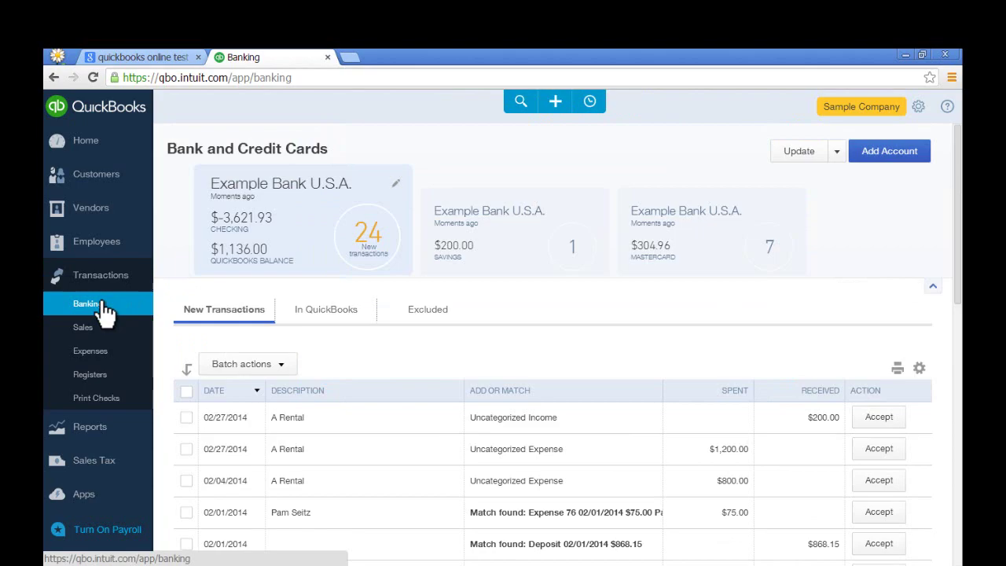